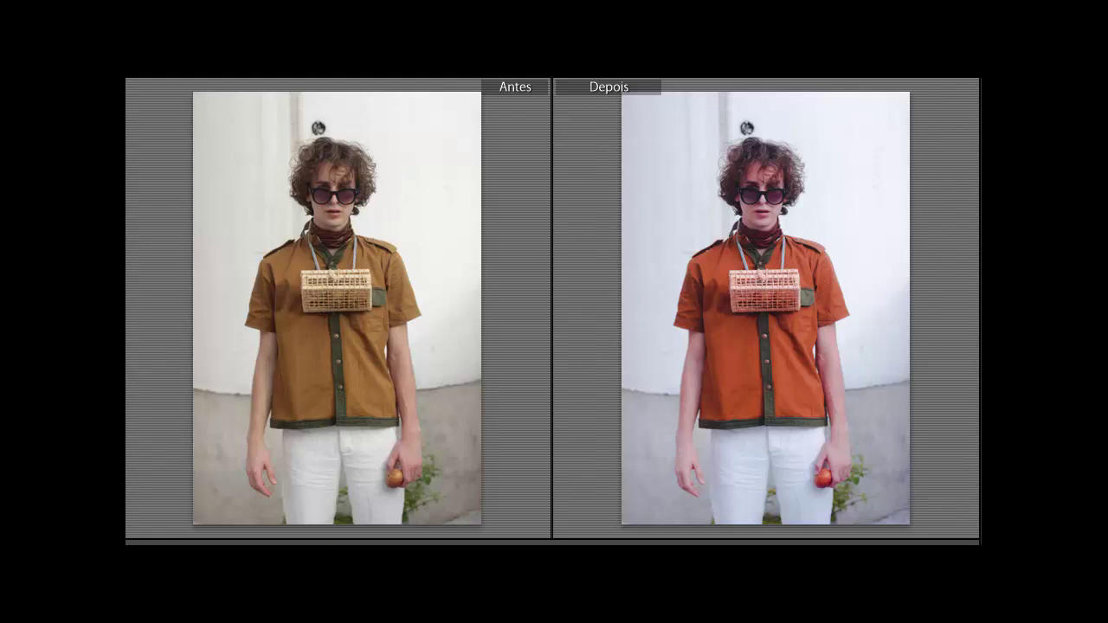
- Scroll the Develop panel down to the HSL / Color Orange sliders
scroll(825, 391, down, 5)
- Set HSL Orange hue −31, Yellow hue −81 and Orange saturation +39
scroll(826, 391, down, 5)
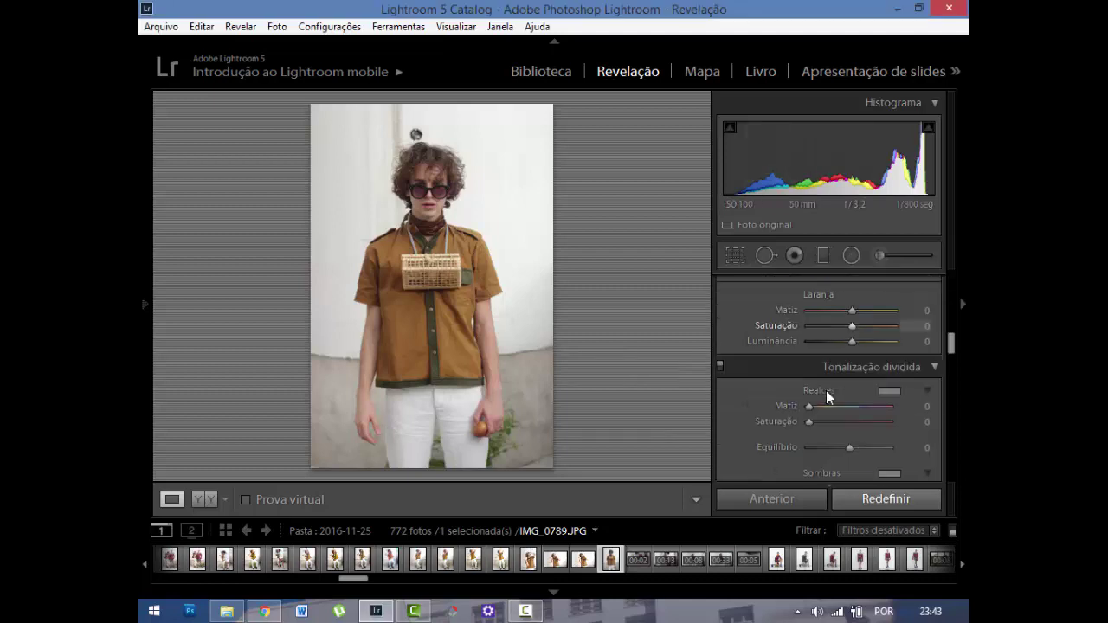
scroll(826, 390, up, 2)
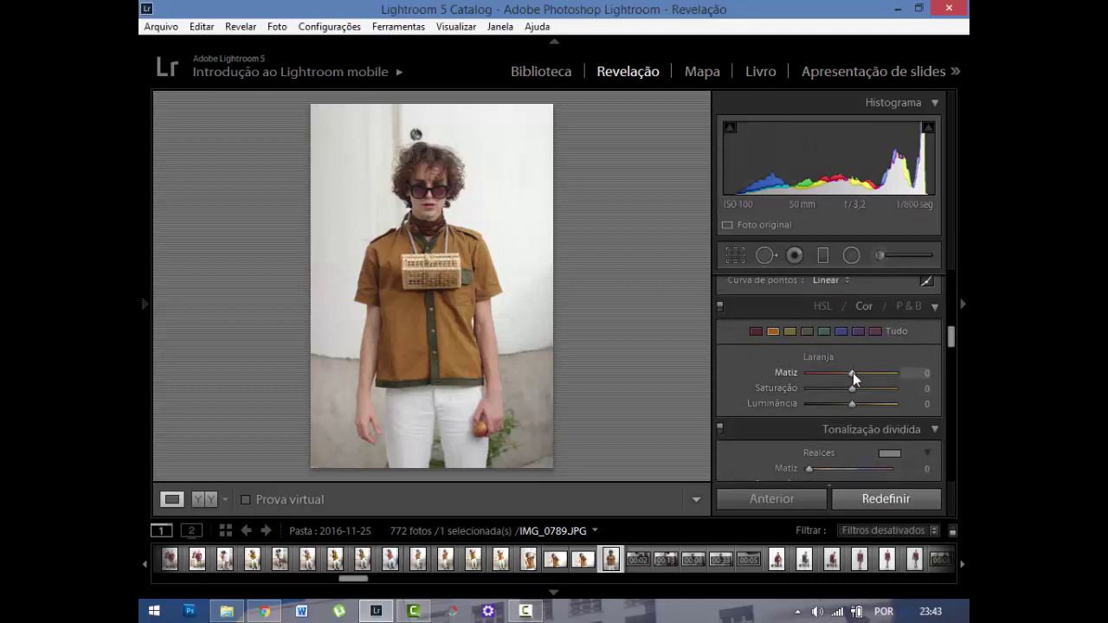
mouse_move(853, 372)
mouse_down()
mouse_move(883, 374)
mouse_move(845, 375)
mouse_up()
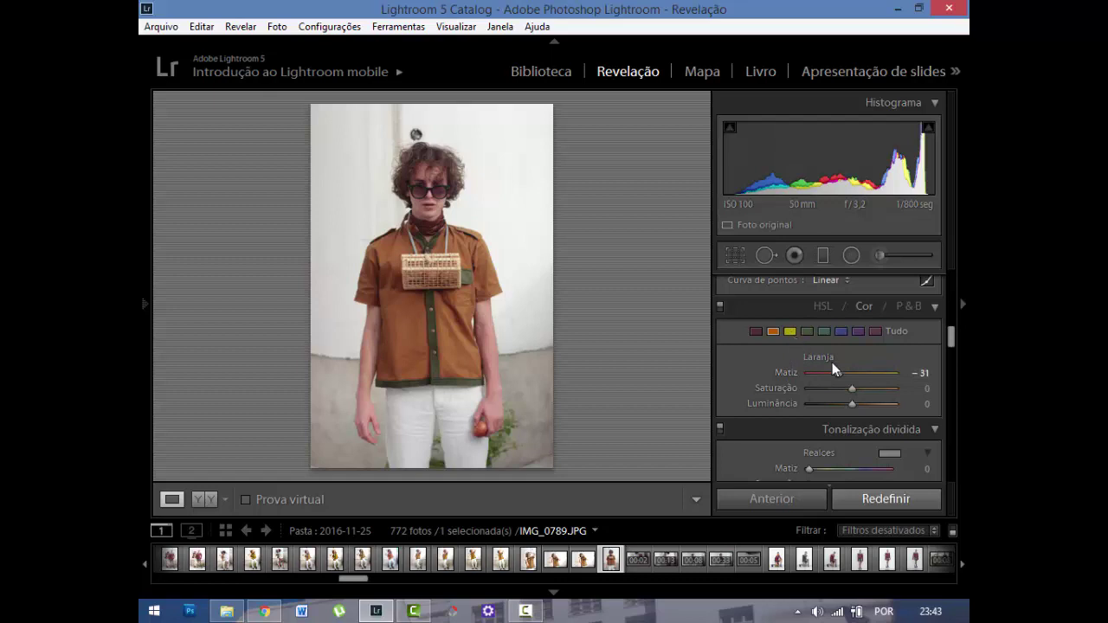
drag(852, 372, 818, 373)
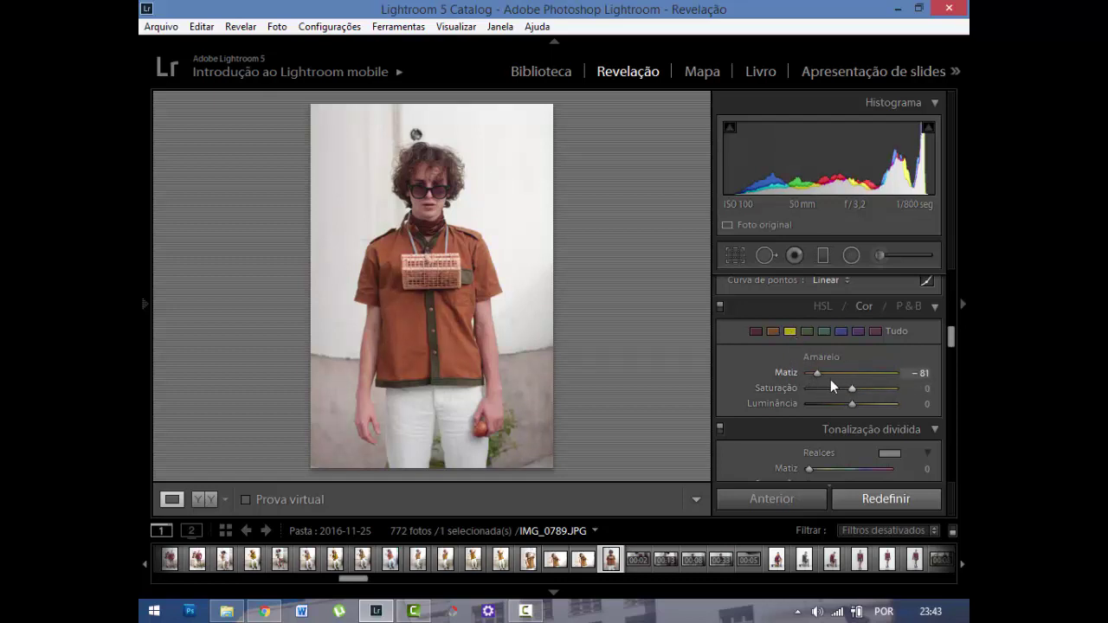
click(774, 331)
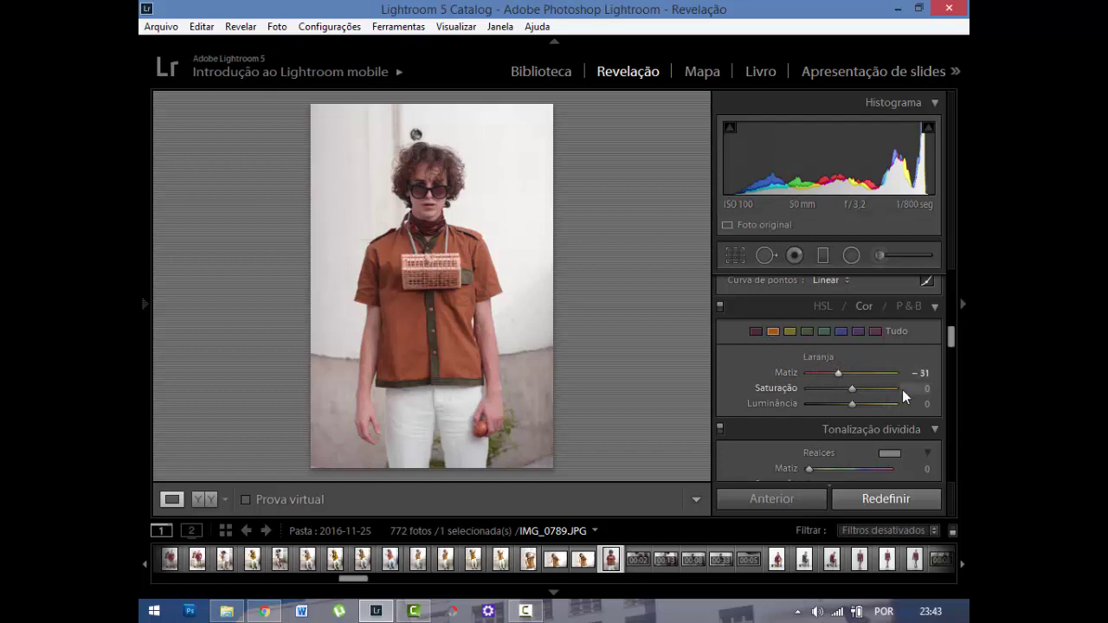
drag(853, 389, 871, 395)
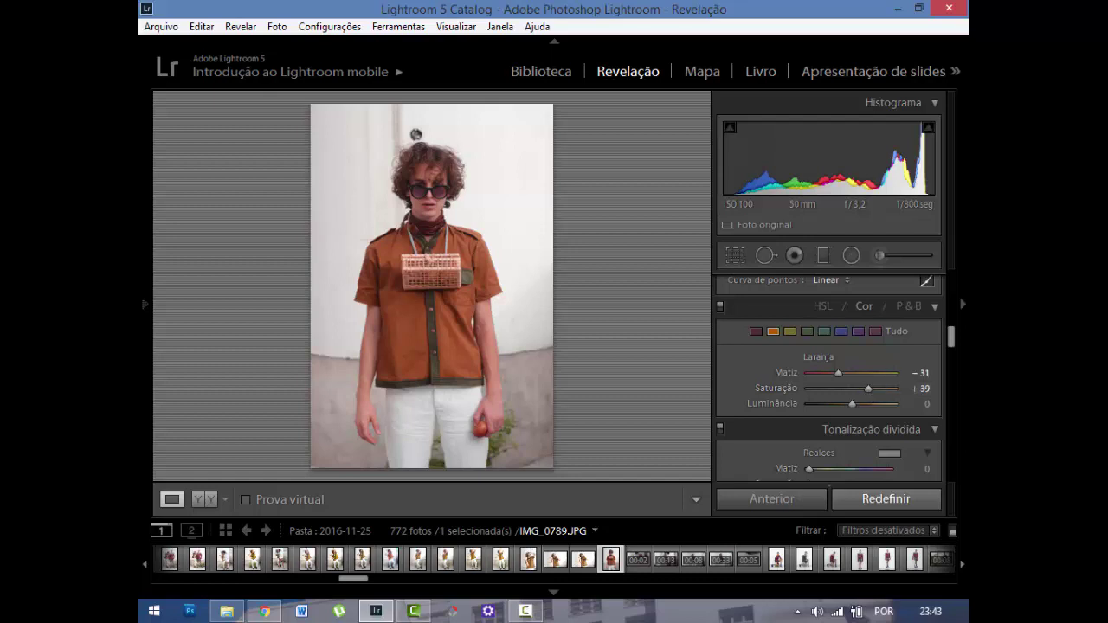
- In Camera Calibration, set the Blue Primary to hue −21 and saturation +23
scroll(819, 370, down, 5)
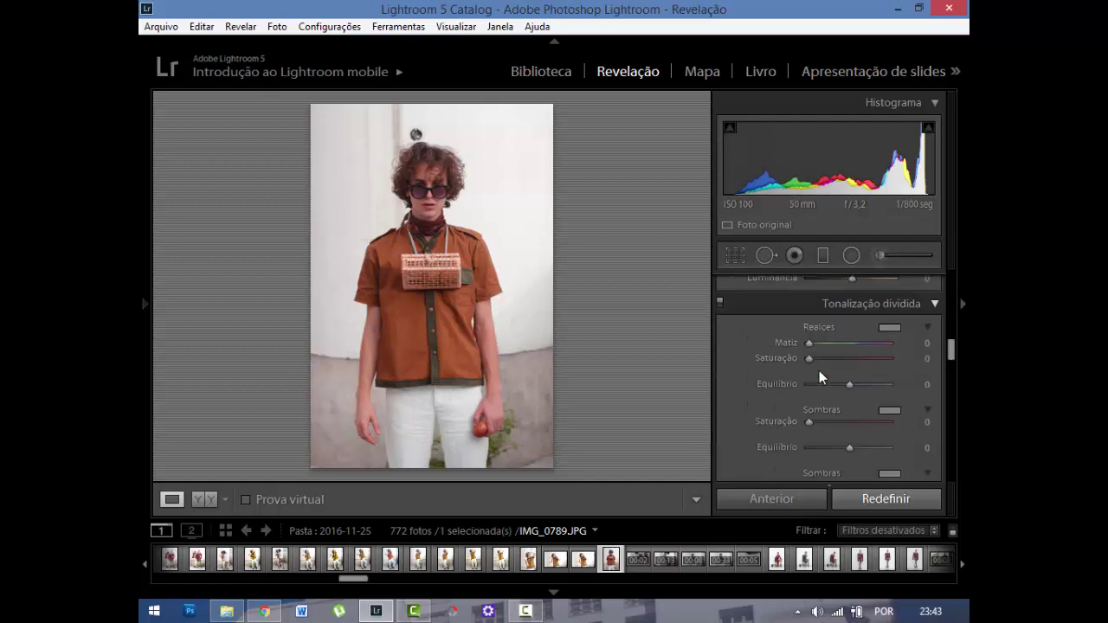
scroll(819, 370, down, 3)
scroll(819, 371, down, 3)
scroll(819, 370, down, 3)
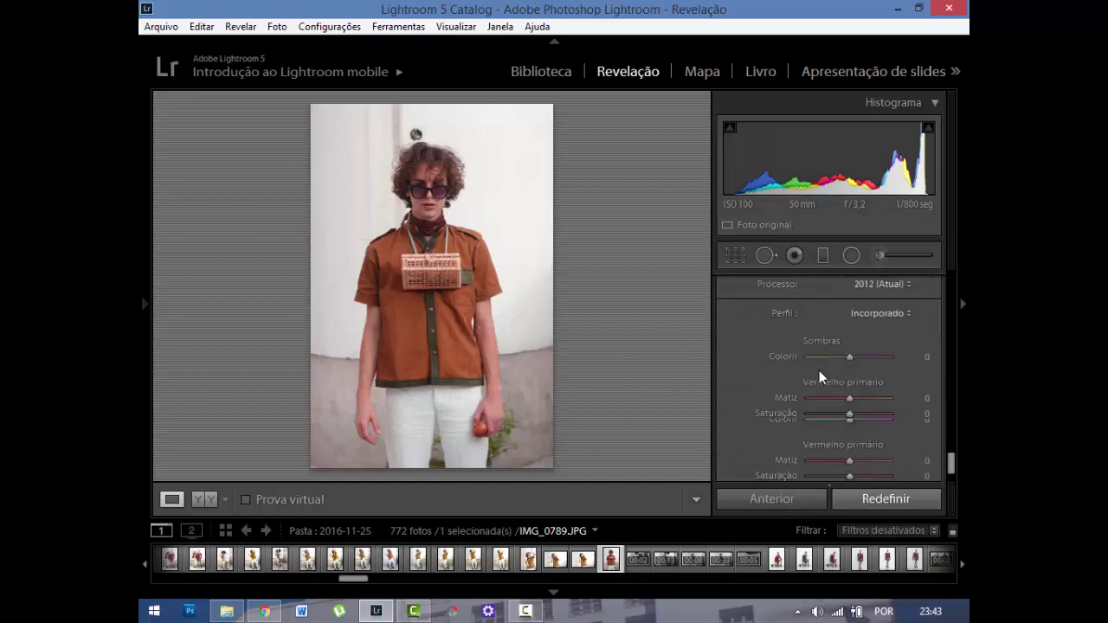
scroll(819, 370, down, 2)
drag(851, 449, 834, 456)
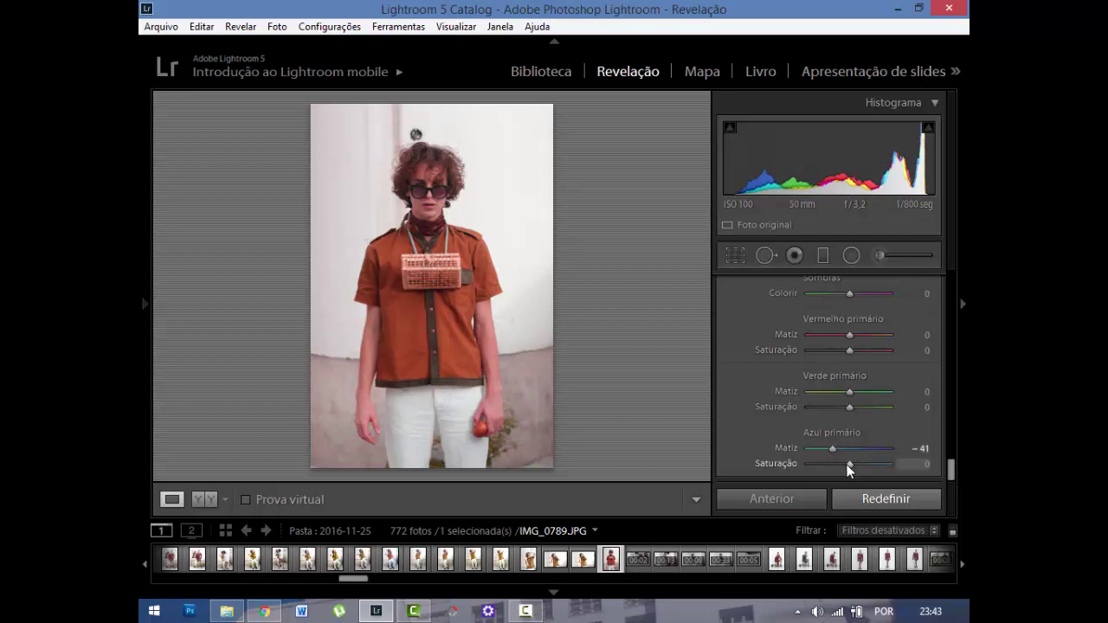
mouse_move(849, 466)
mouse_down()
mouse_move(904, 468)
mouse_move(834, 464)
mouse_move(844, 465)
mouse_up()
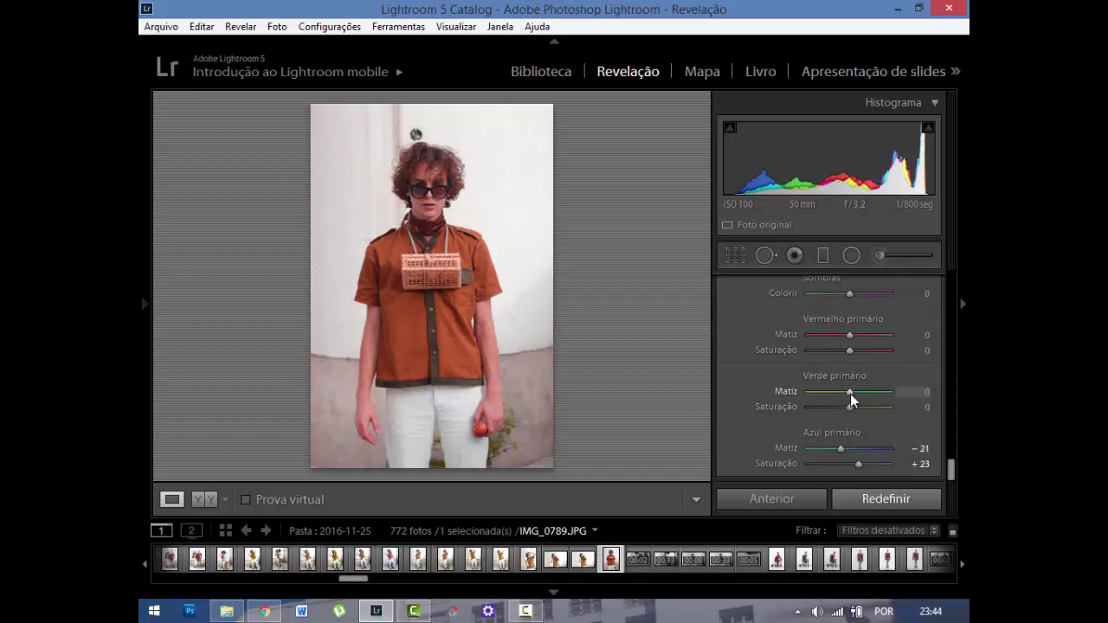
- Set Green Primary hue to −9 and Red Primary to hue +1, saturation +15
mouse_move(850, 394)
mouse_down()
mouse_move(808, 395)
mouse_move(874, 400)
mouse_move(847, 405)
mouse_up()
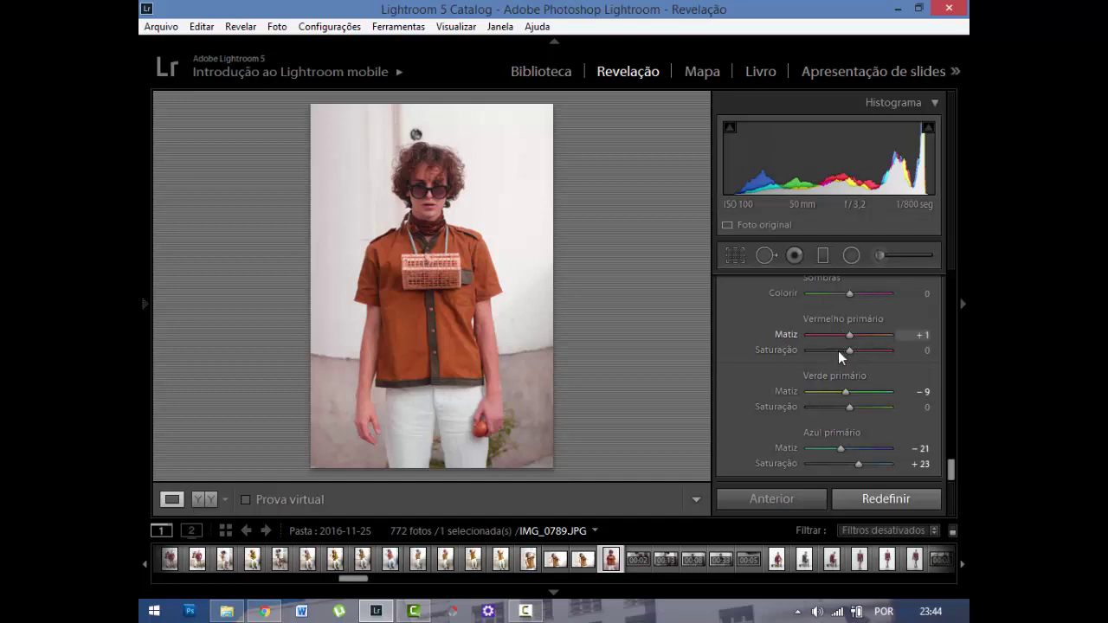
drag(838, 351, 855, 355)
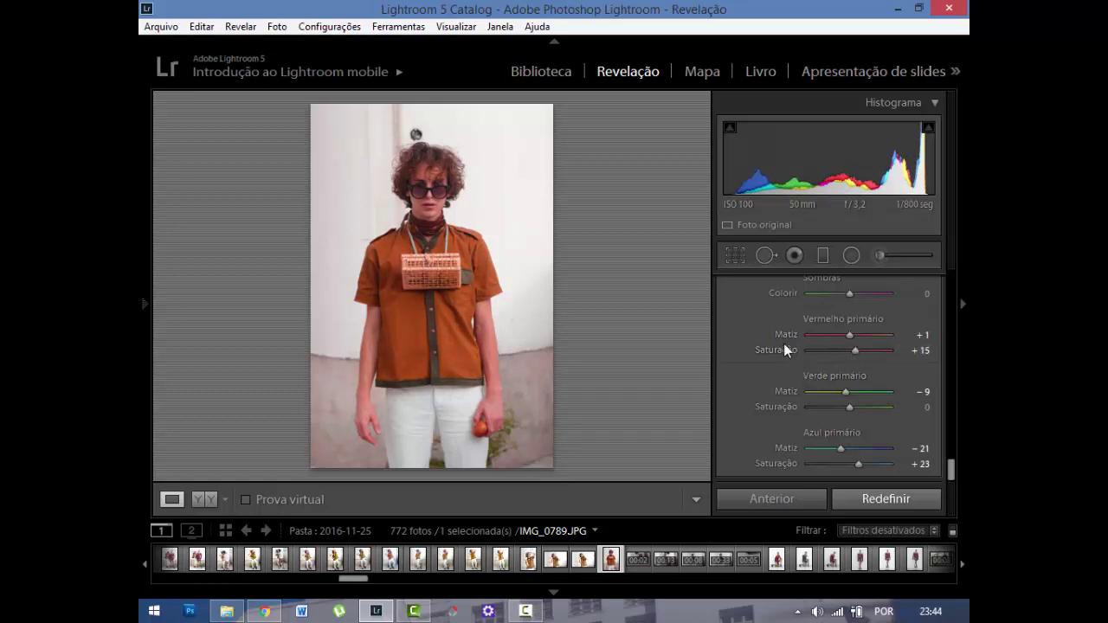
scroll(784, 345, up, 2)
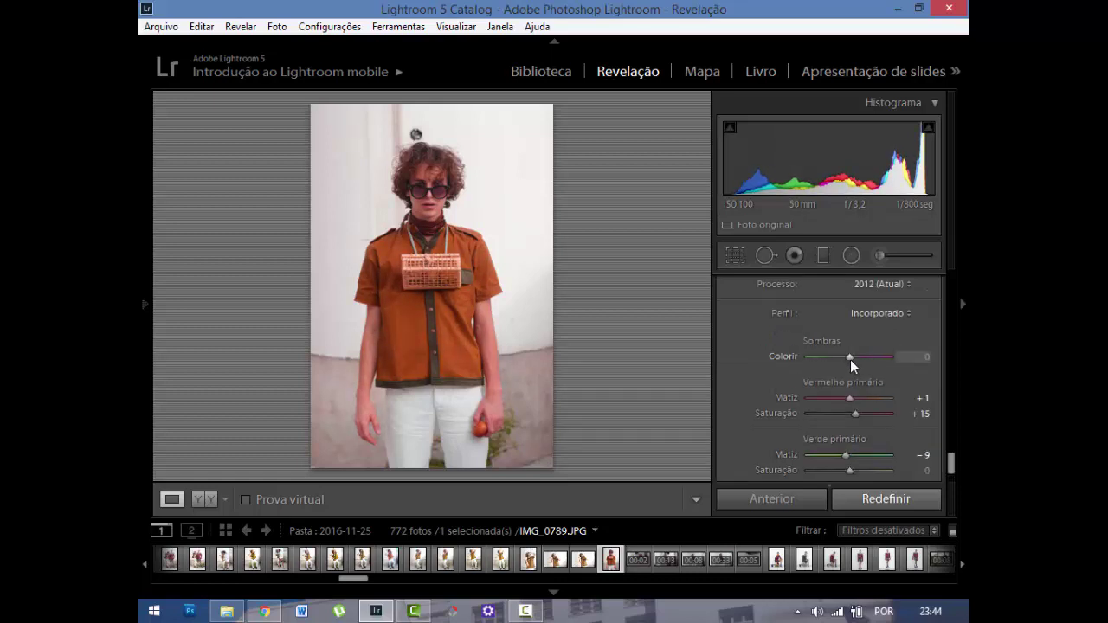
- Set a custom white balance with temperature −11 and tint +13
scroll(840, 349, up, 3)
scroll(840, 349, up, 3)
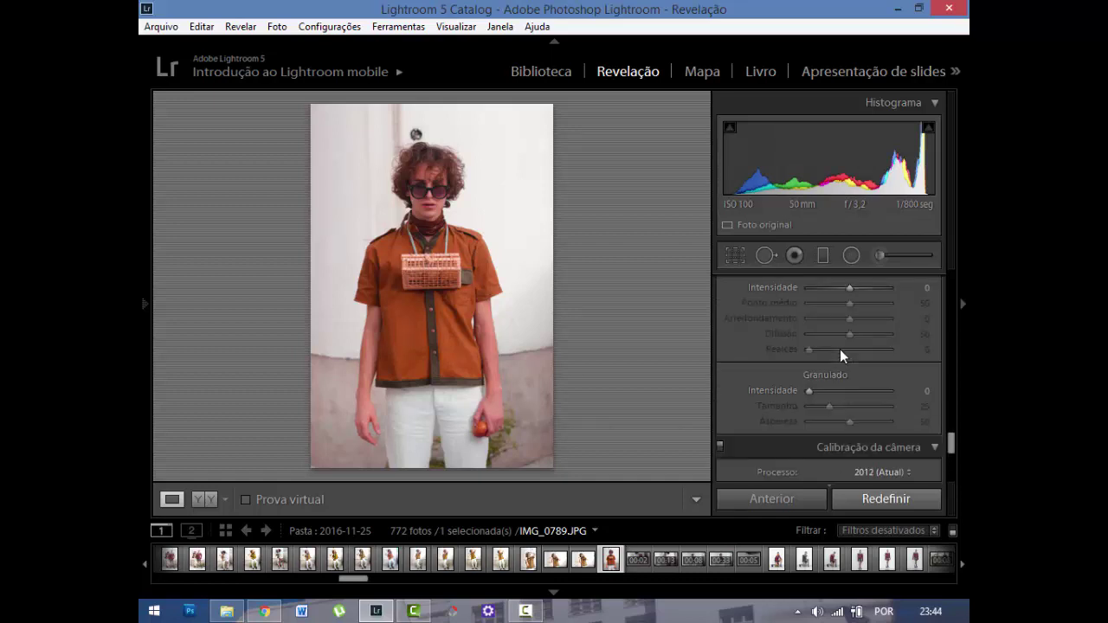
scroll(840, 349, up, 3)
scroll(840, 349, up, 2)
scroll(840, 349, up, 3)
scroll(843, 350, up, 2)
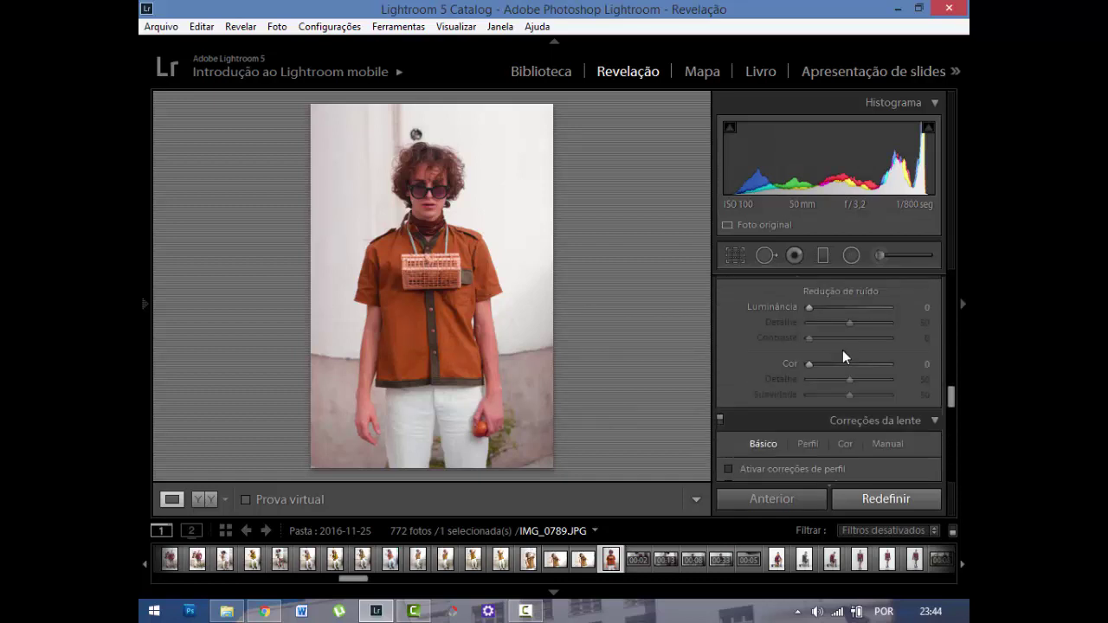
scroll(842, 350, up, 2)
scroll(843, 350, up, 2)
scroll(843, 350, up, 2)
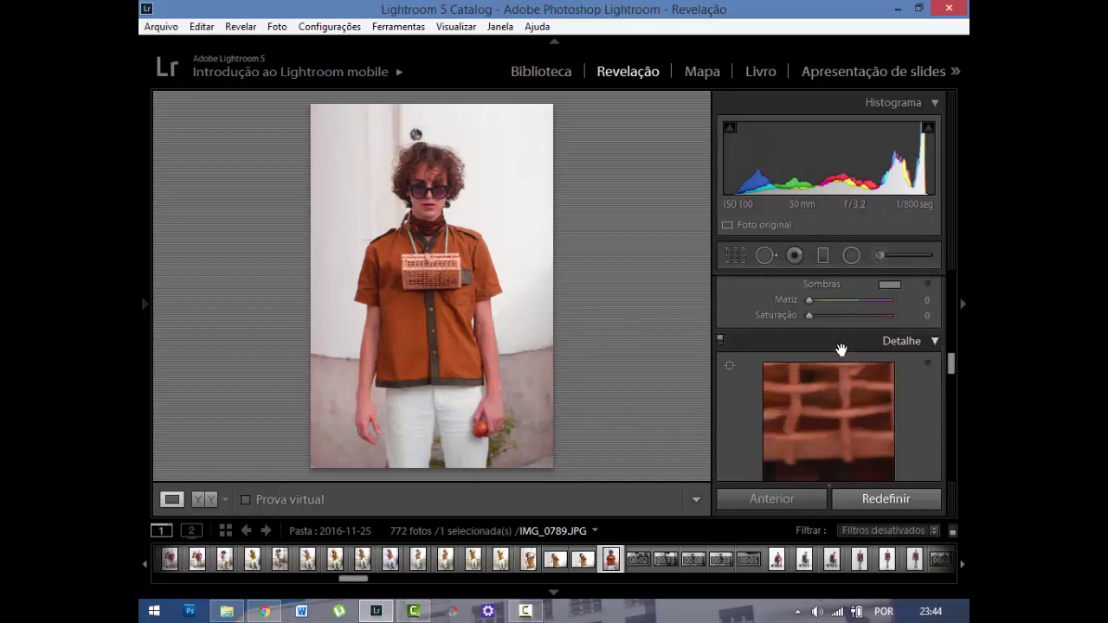
scroll(842, 350, up, 2)
scroll(835, 369, up, 2)
scroll(820, 370, up, 2)
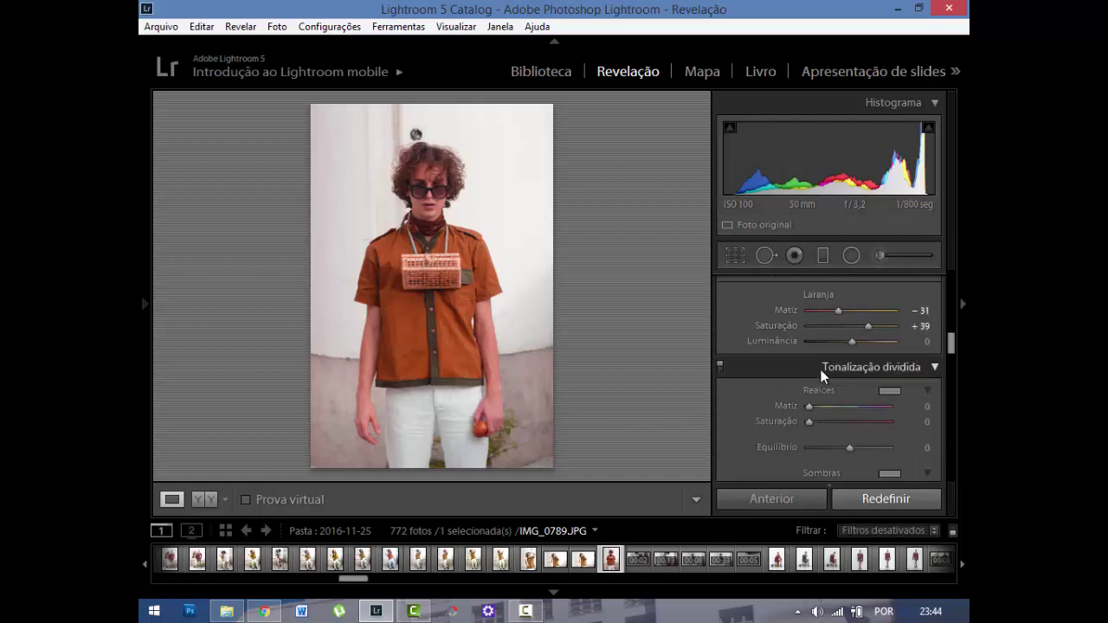
scroll(821, 370, up, 2)
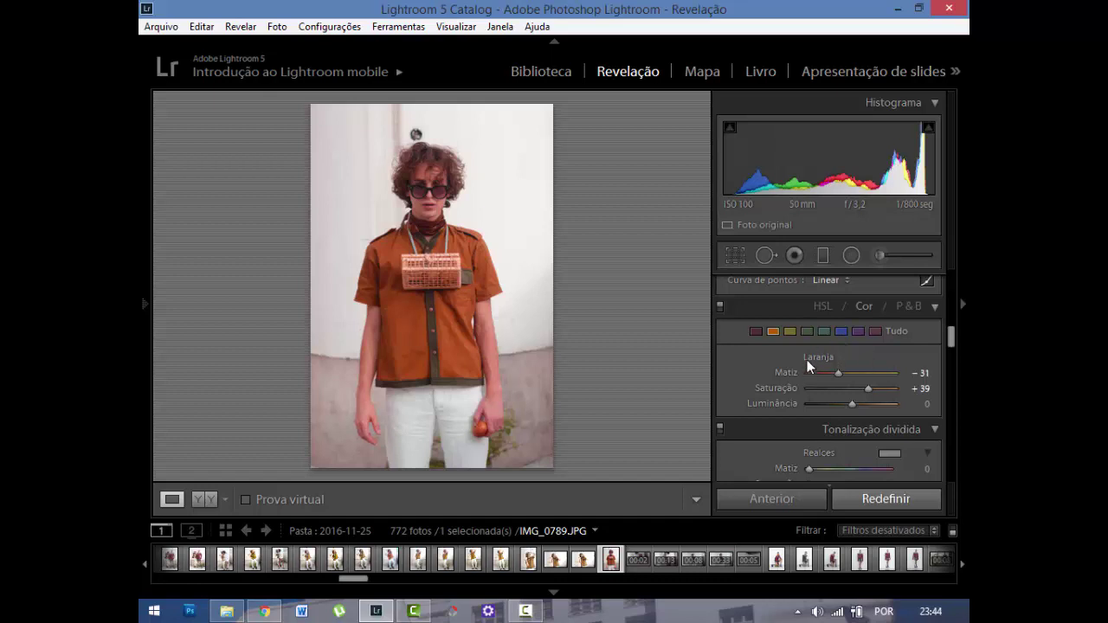
scroll(807, 360, up, 3)
scroll(809, 343, up, 2)
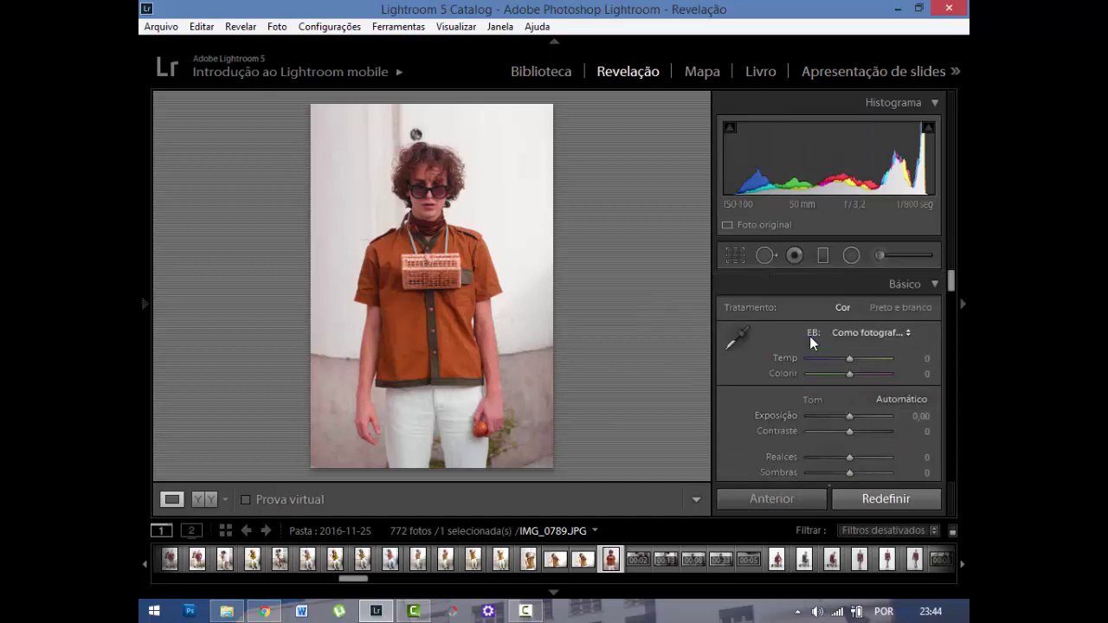
click(853, 358)
drag(851, 356, 848, 356)
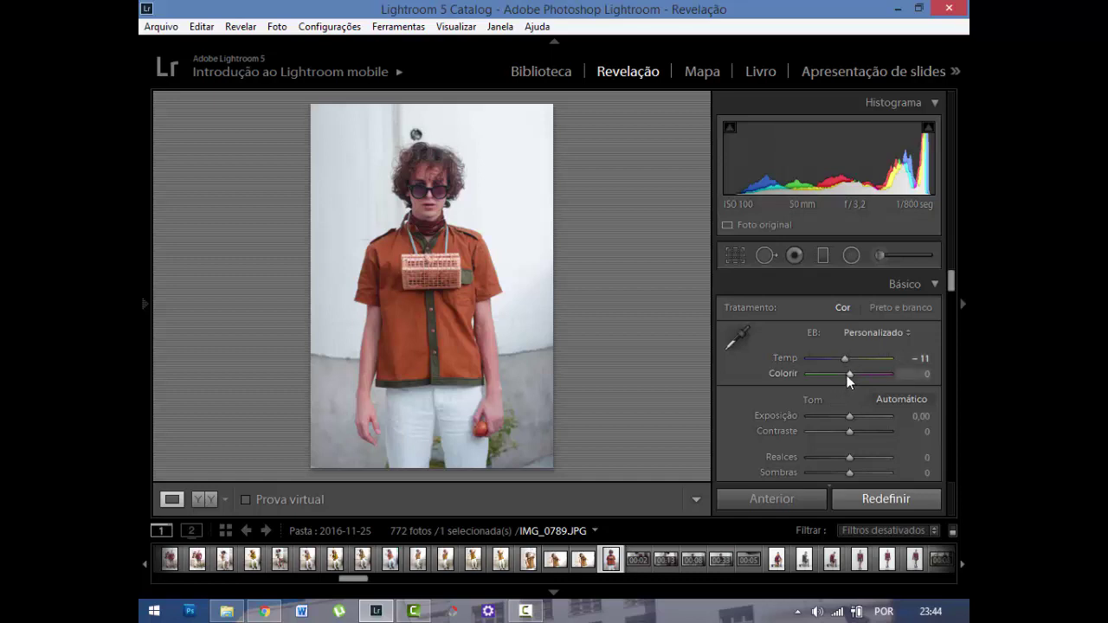
drag(848, 375, 853, 375)
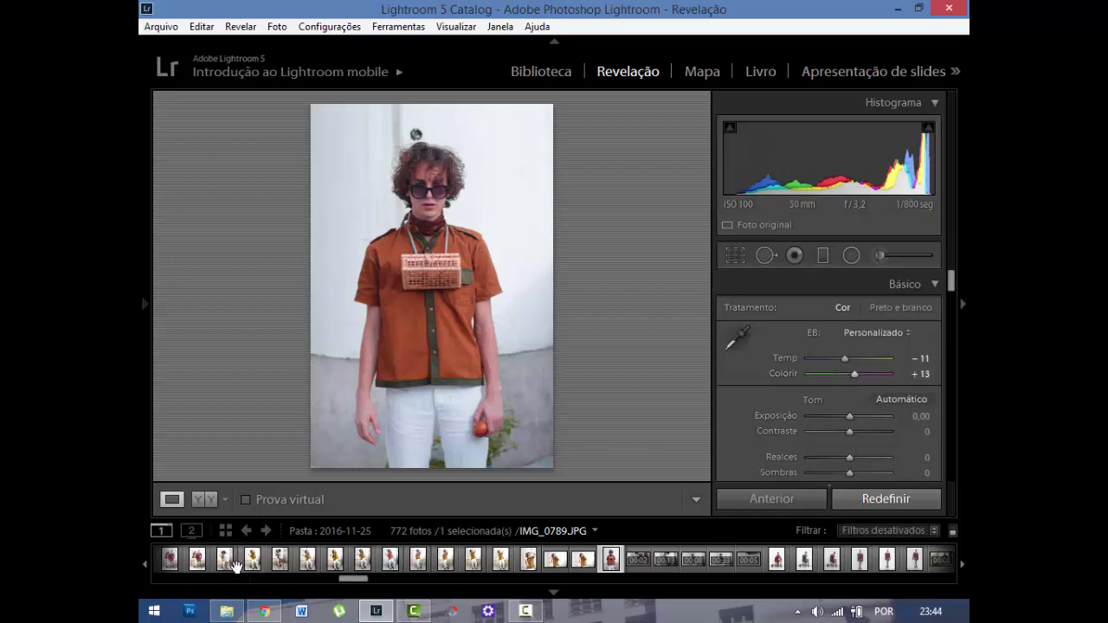
- Return from Before/After to the single Loupe view and try a slight Contrast increase
click(219, 503)
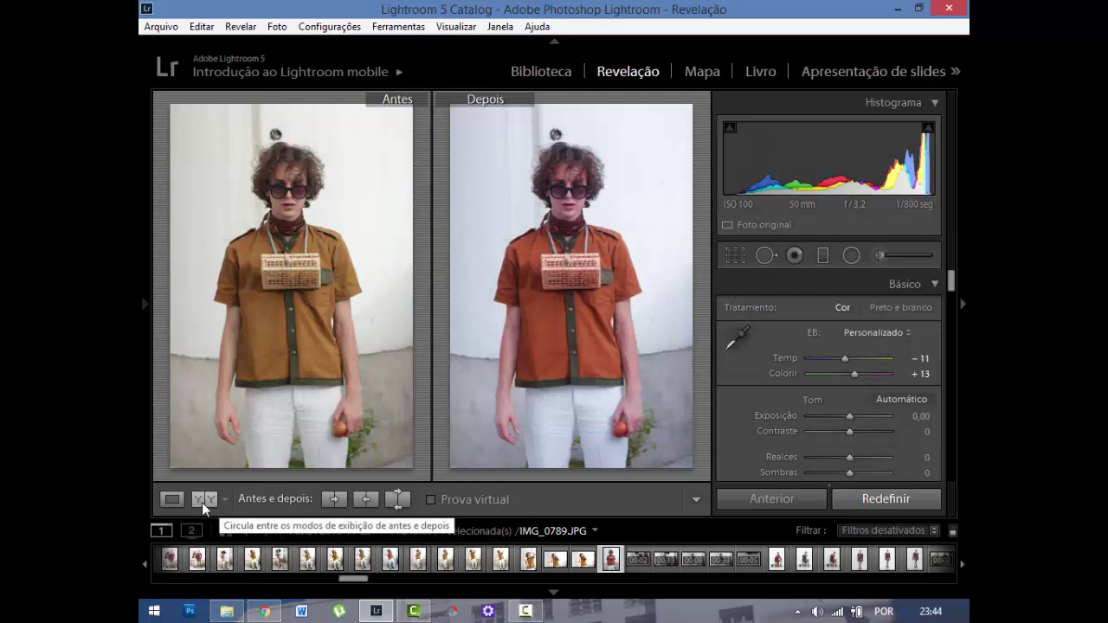
click(174, 501)
scroll(796, 358, down, 2)
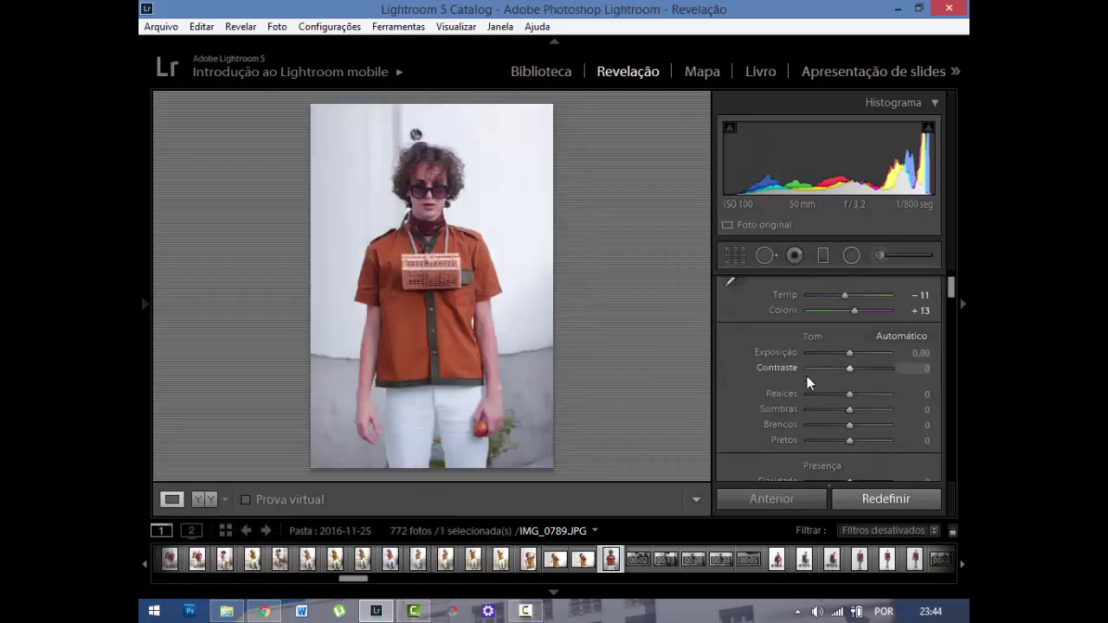
scroll(807, 376, down, 5)
scroll(795, 382, up, 4)
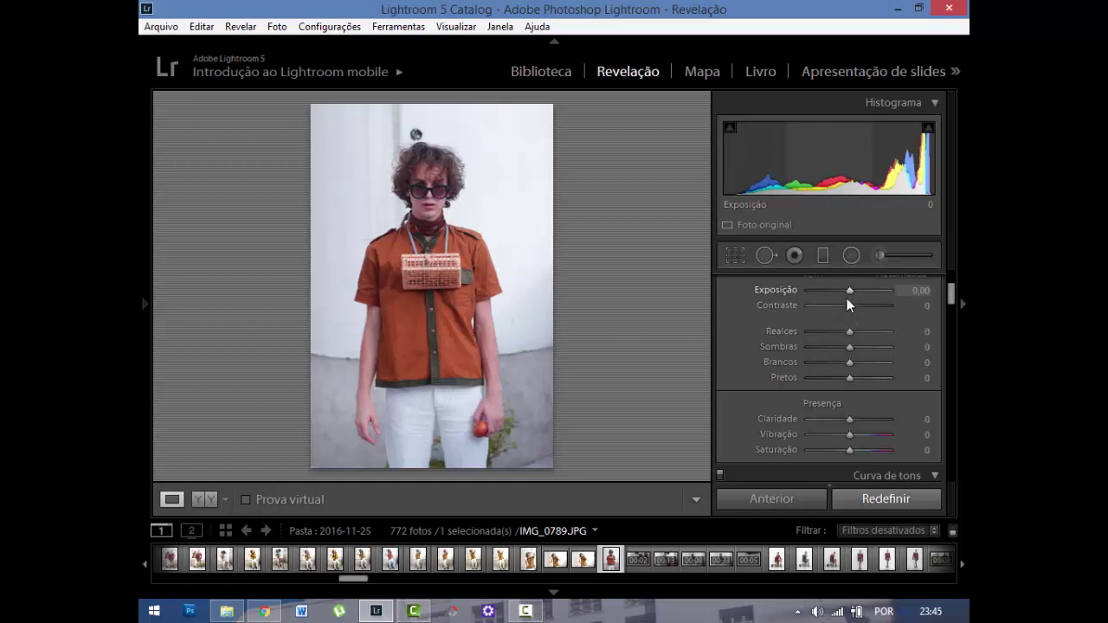
drag(850, 307, 849, 307)
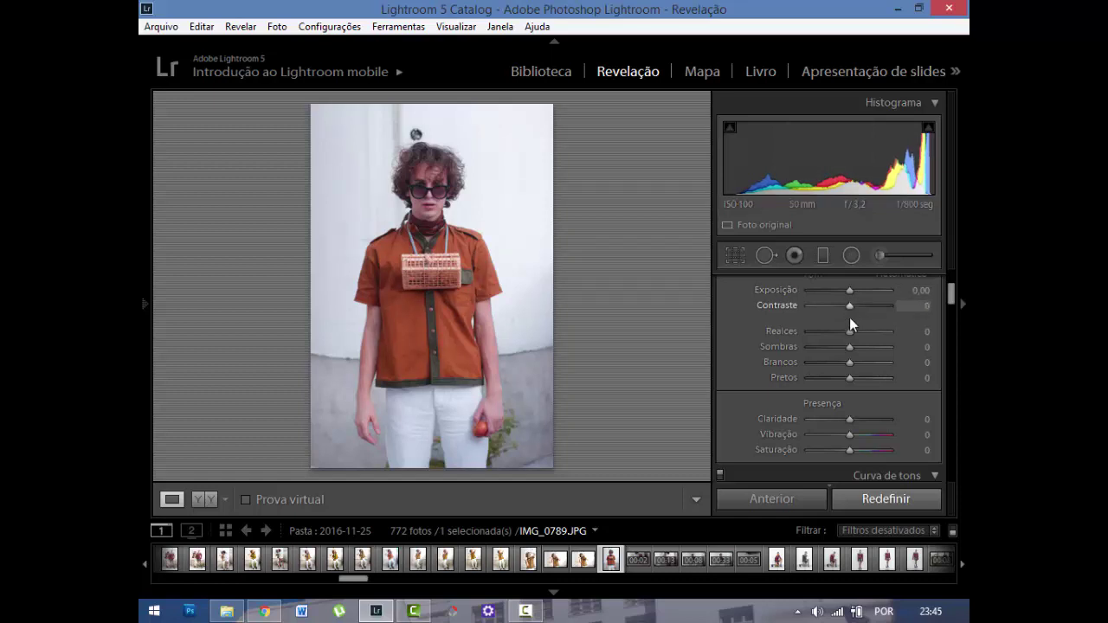
- Add highlight, midtone and shadow points to the RGB tone curve, then lift the black point to 5.5%
scroll(832, 358, down, 2)
scroll(823, 383, down, 3)
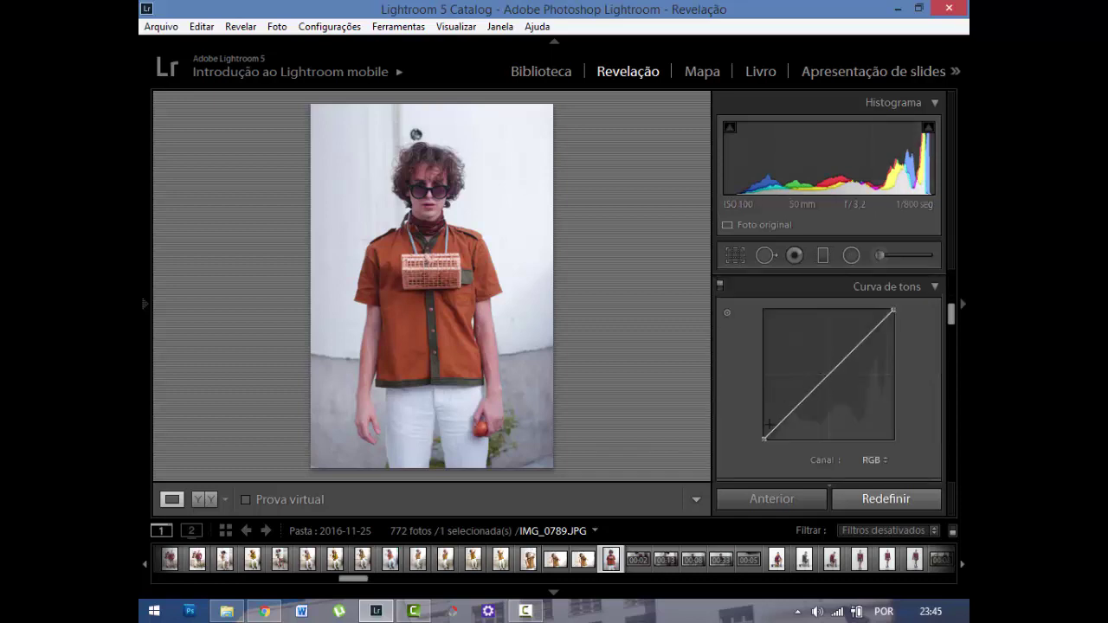
drag(866, 337, 865, 341)
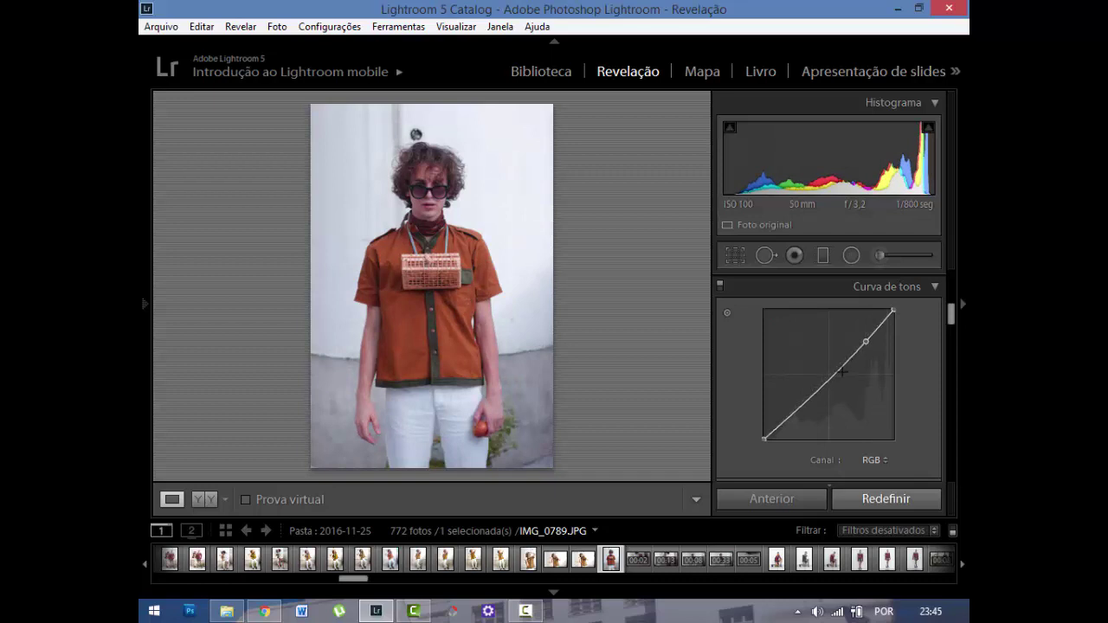
drag(837, 373, 786, 416)
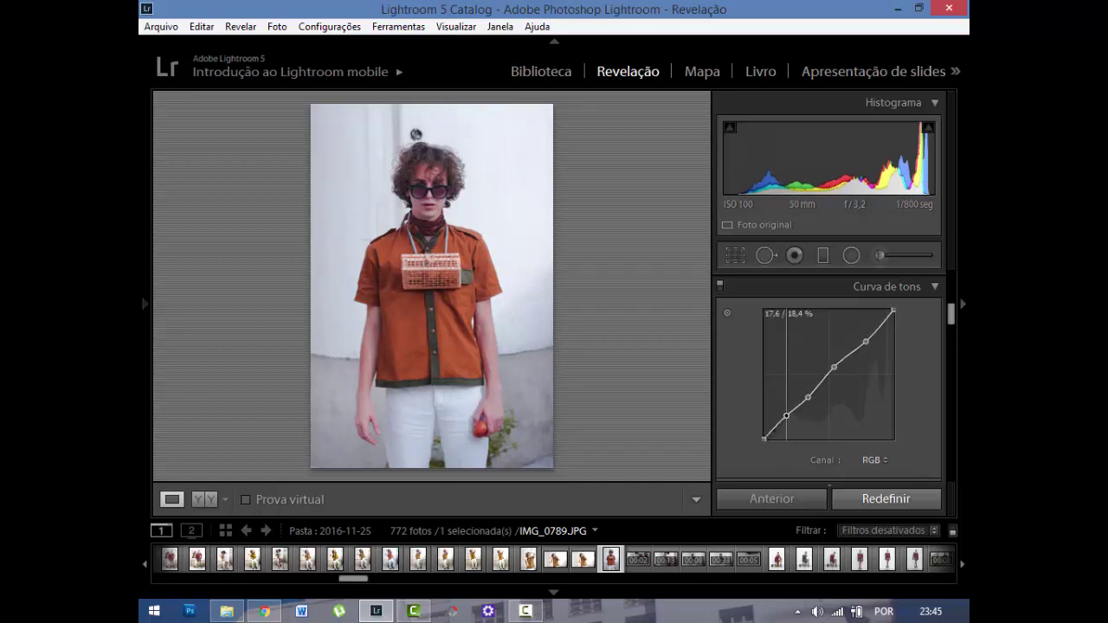
drag(787, 416, 782, 422)
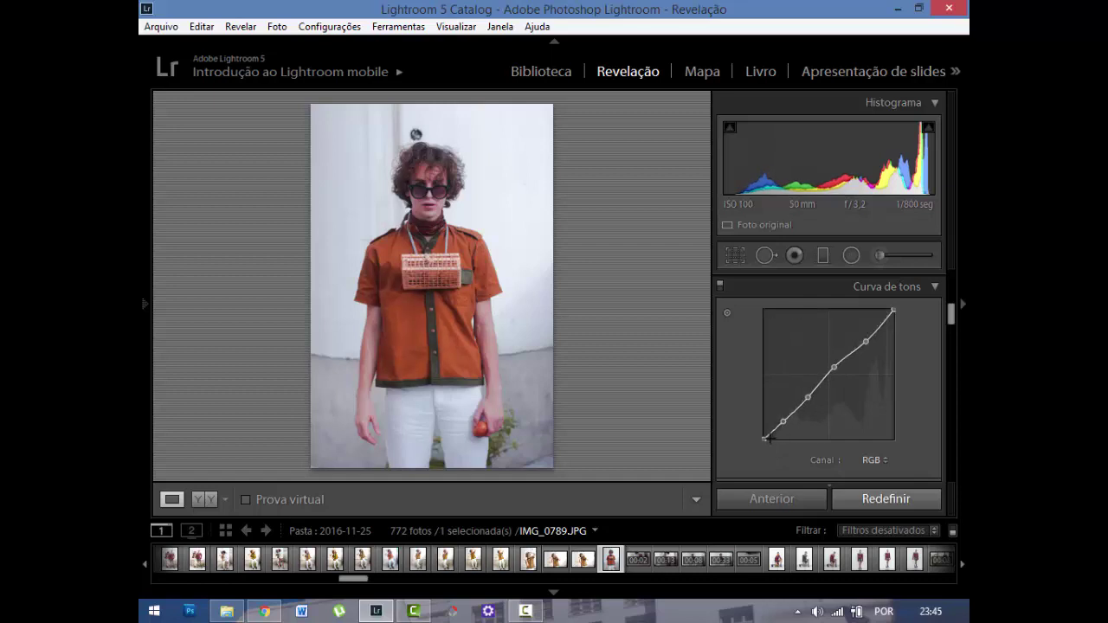
drag(764, 439, 764, 432)
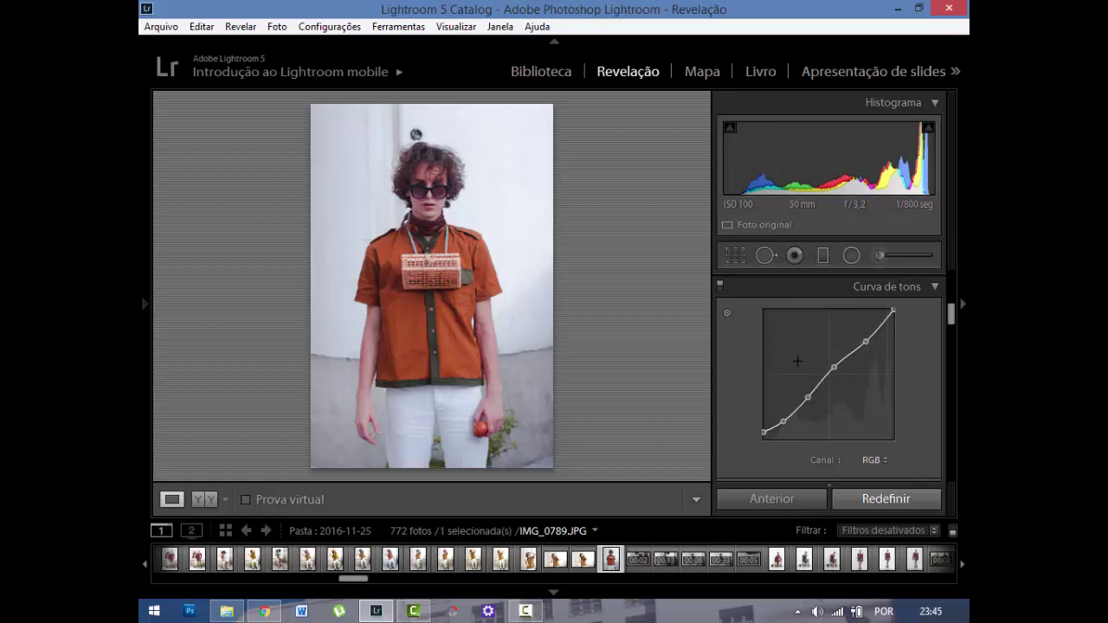
scroll(798, 361, up, 2)
scroll(797, 361, down, 2)
scroll(796, 372, up, 2)
- In Basic, set Vibrance +13, Exposure +0.35, Highlights −27, Shadows −13 and Whites +5
scroll(797, 372, up, 2)
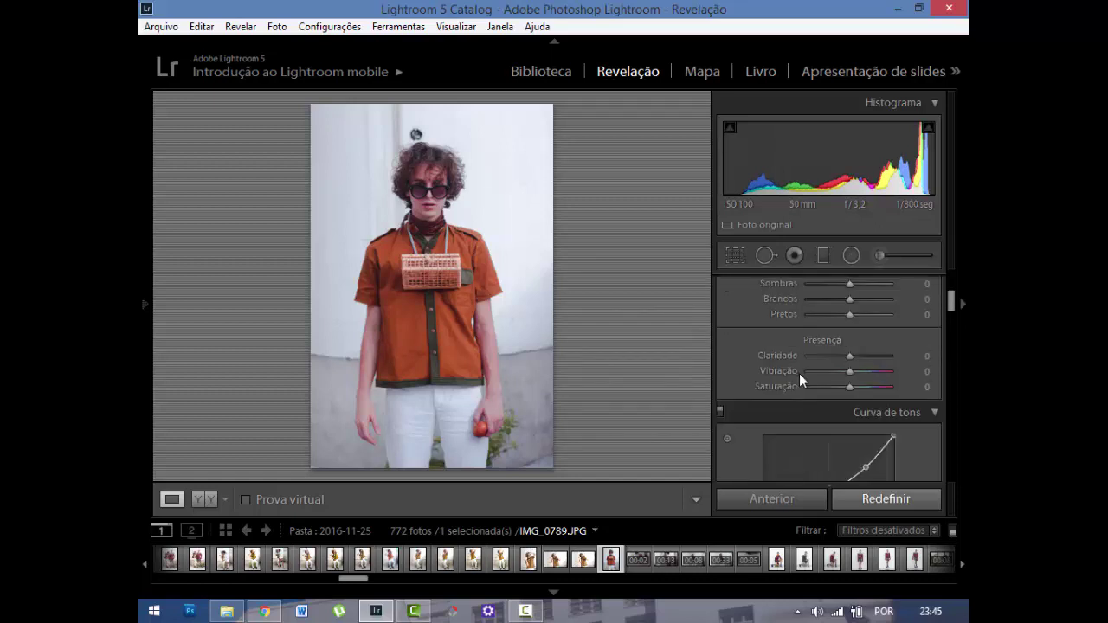
drag(849, 372, 860, 372)
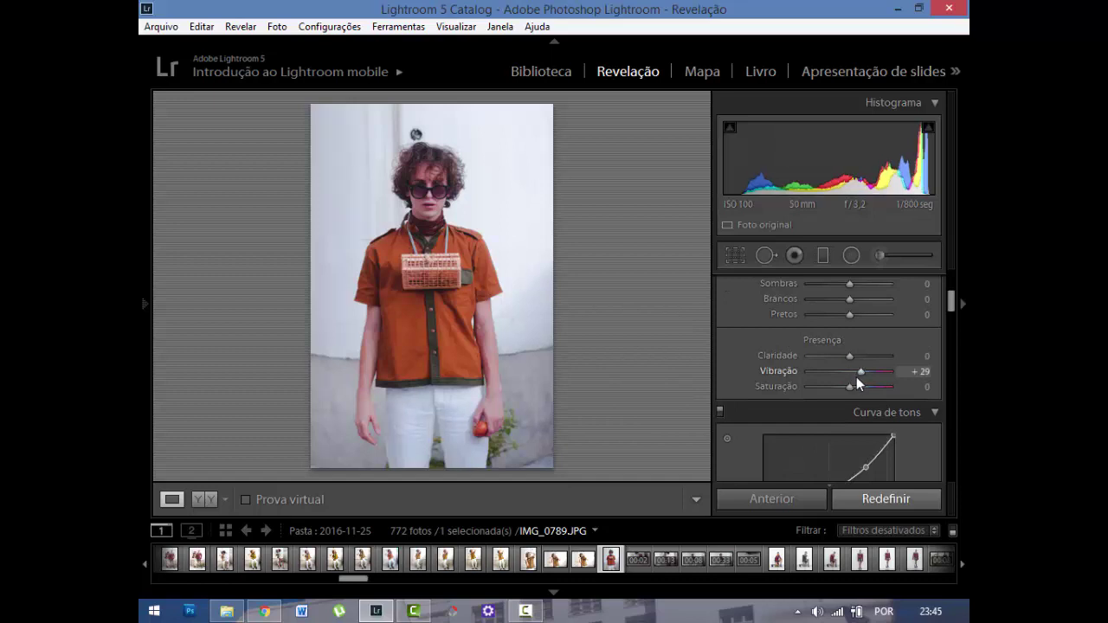
drag(860, 372, 853, 369)
scroll(818, 355, up, 4)
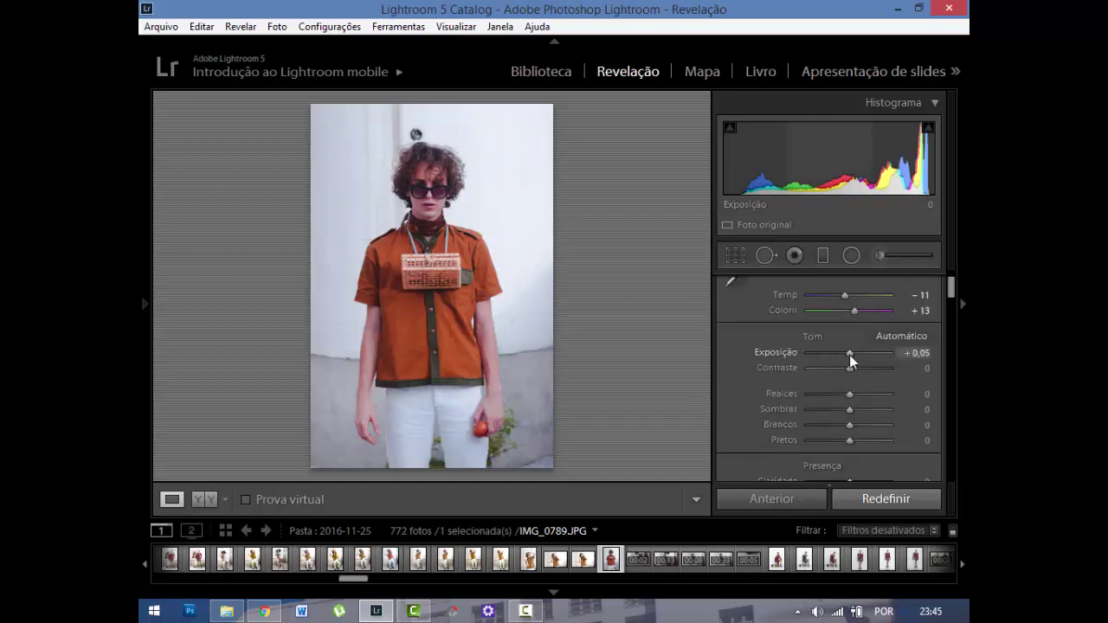
drag(849, 355, 850, 356)
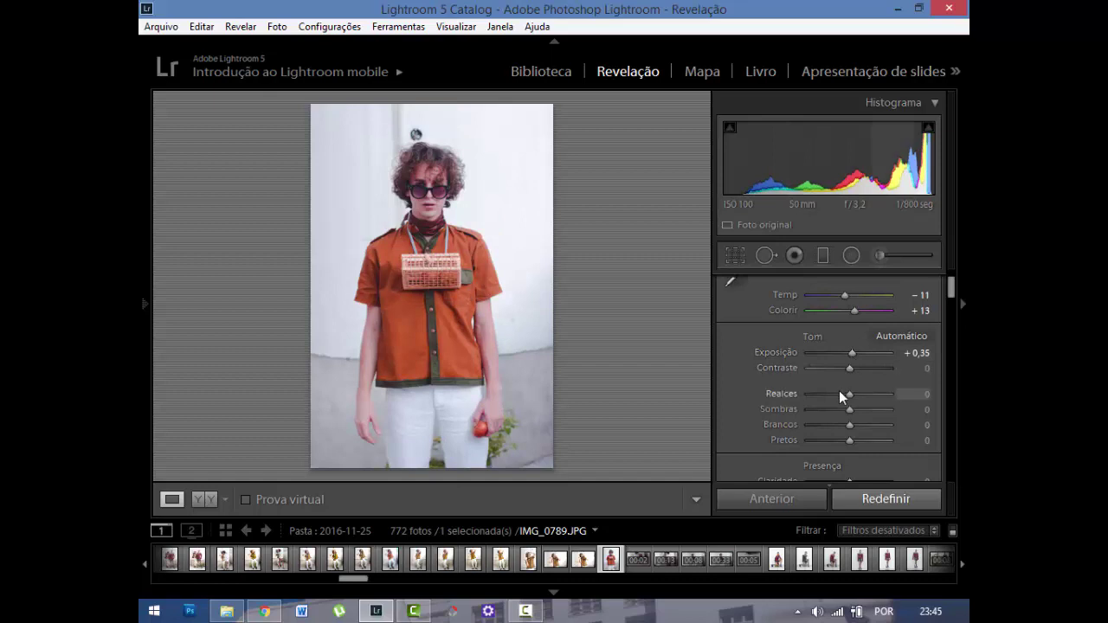
click(838, 392)
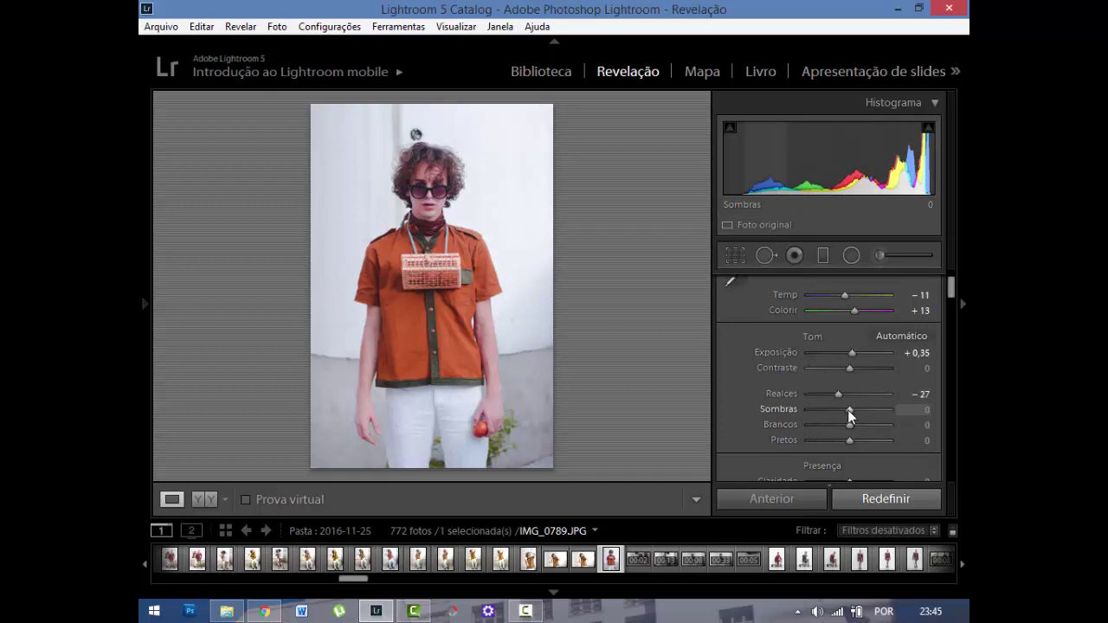
drag(848, 410, 843, 409)
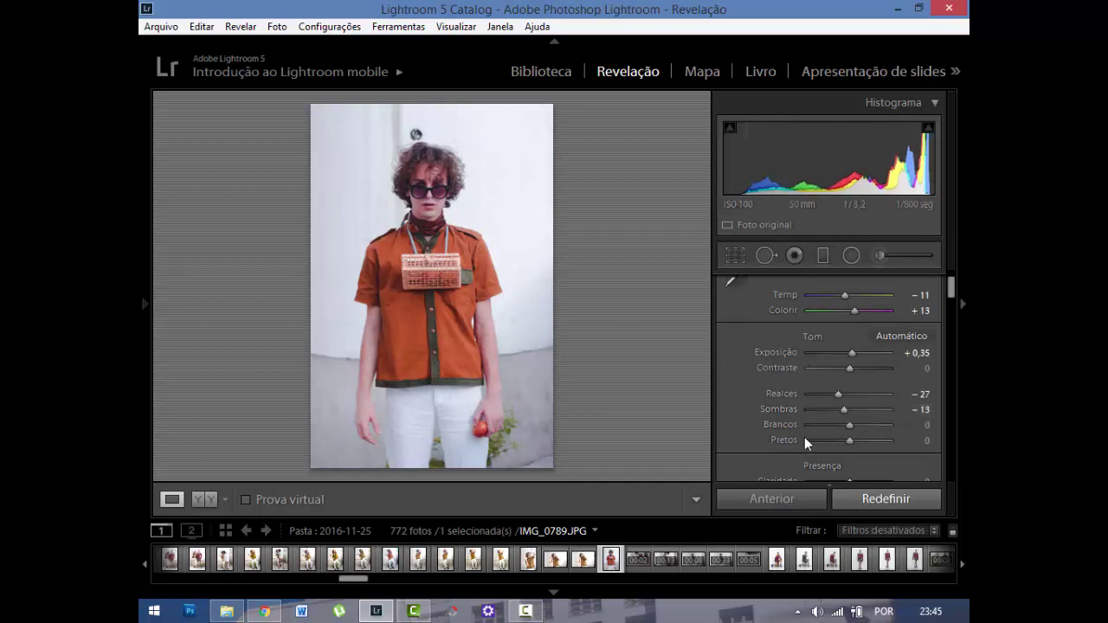
scroll(772, 432, down, 2)
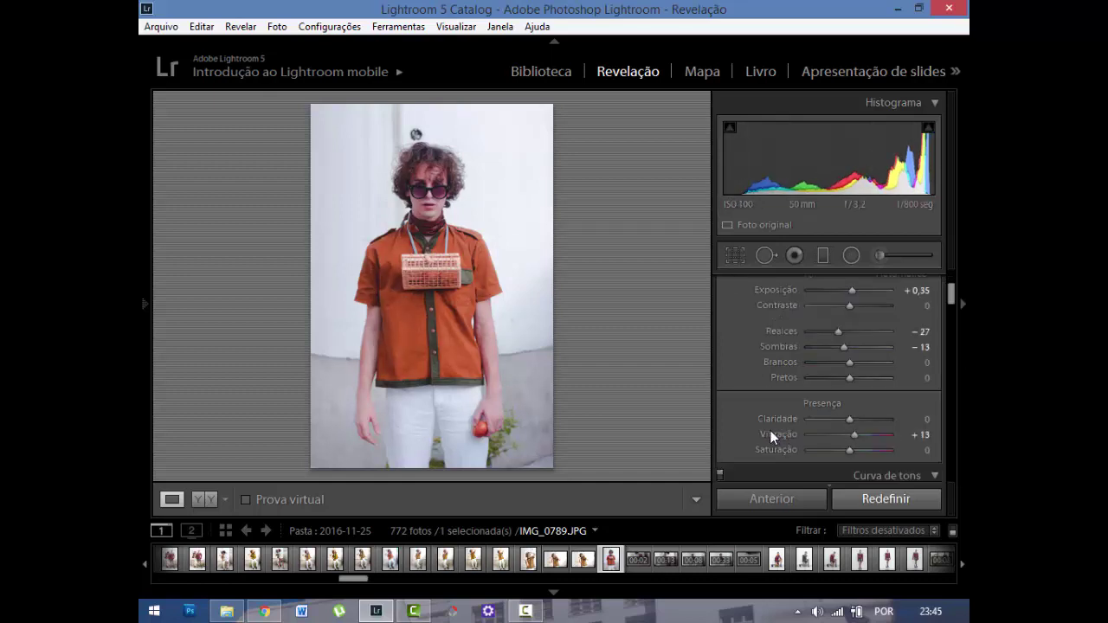
drag(843, 365, 850, 364)
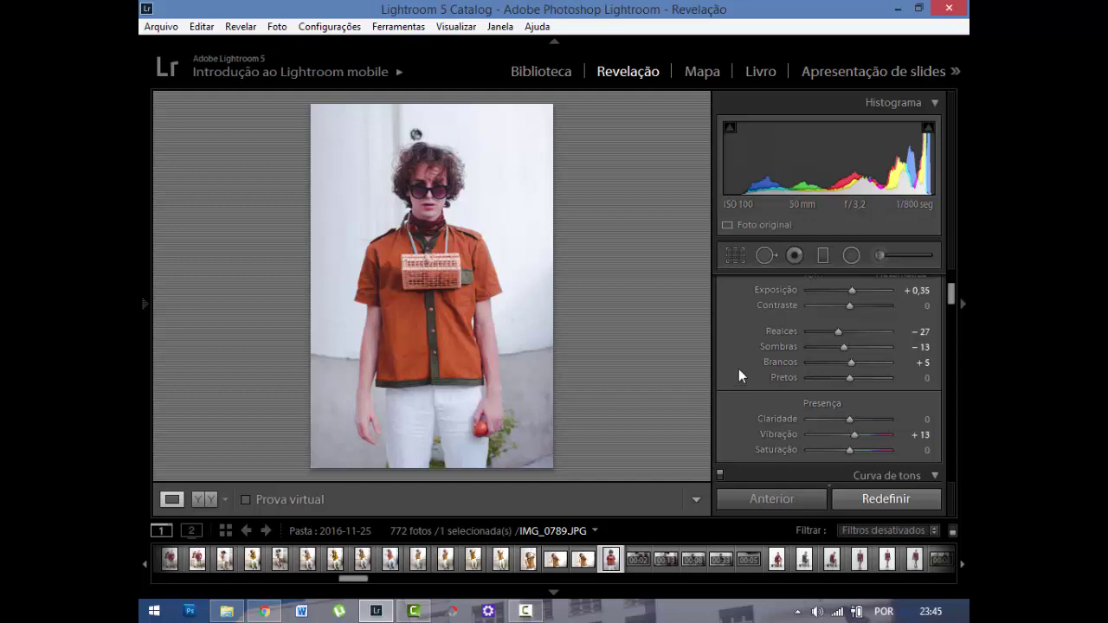
- Show the original brown-shirt portrait beside the reddish-orange edit in Before/After view
scroll(738, 369, down, 4)
scroll(738, 369, down, 5)
scroll(738, 369, down, 4)
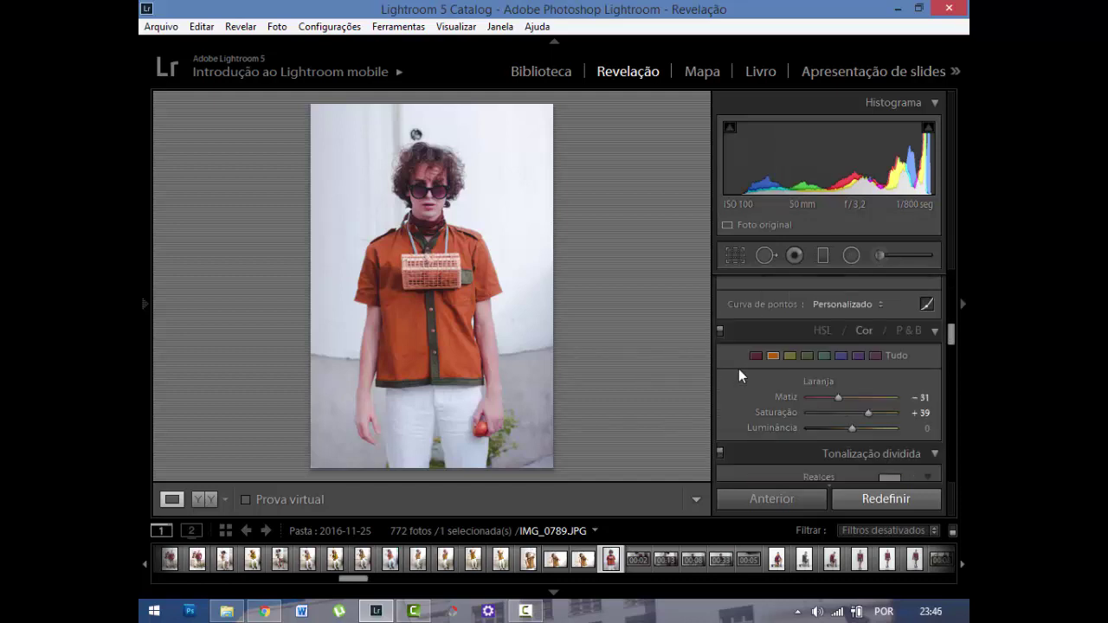
scroll(739, 369, down, 5)
scroll(739, 369, down, 4)
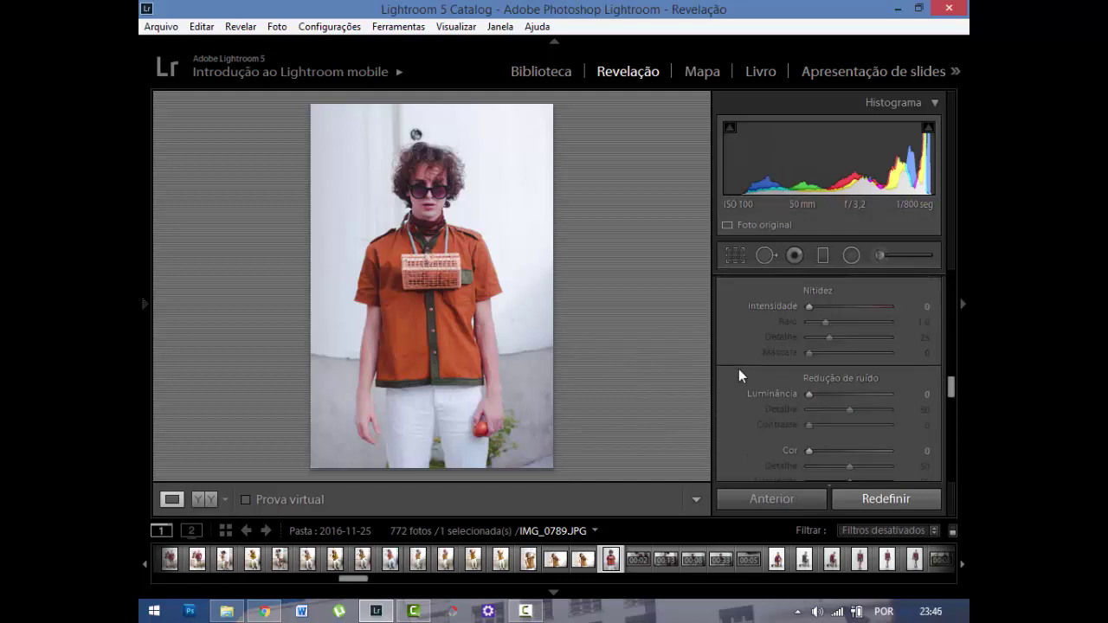
scroll(738, 369, down, 6)
scroll(739, 369, up, 2)
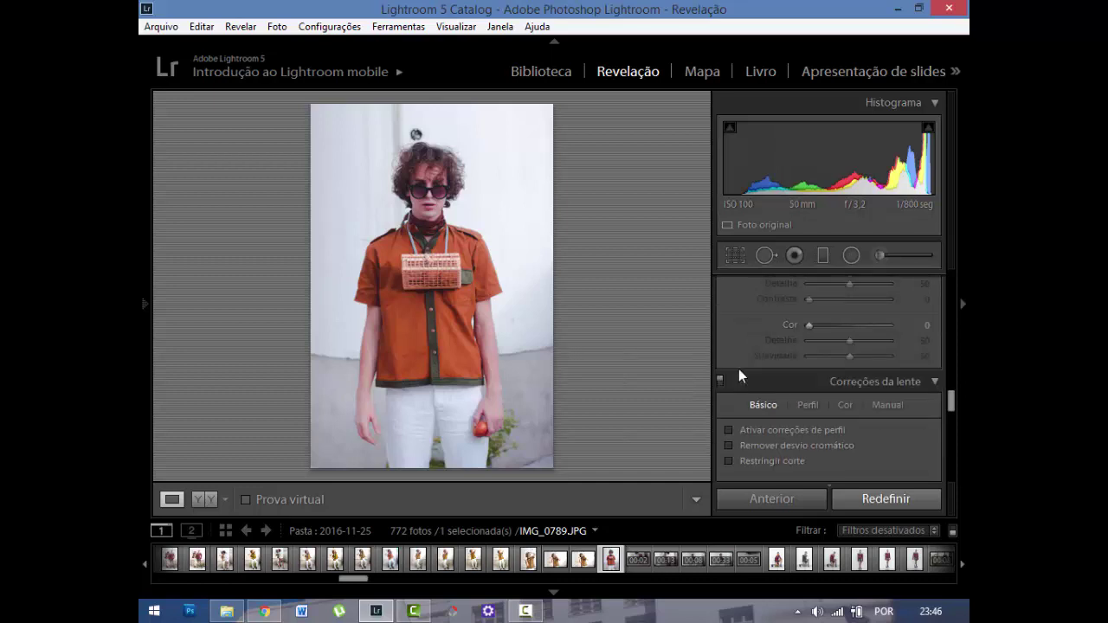
scroll(738, 369, up, 3)
scroll(738, 369, up, 4)
scroll(738, 369, up, 5)
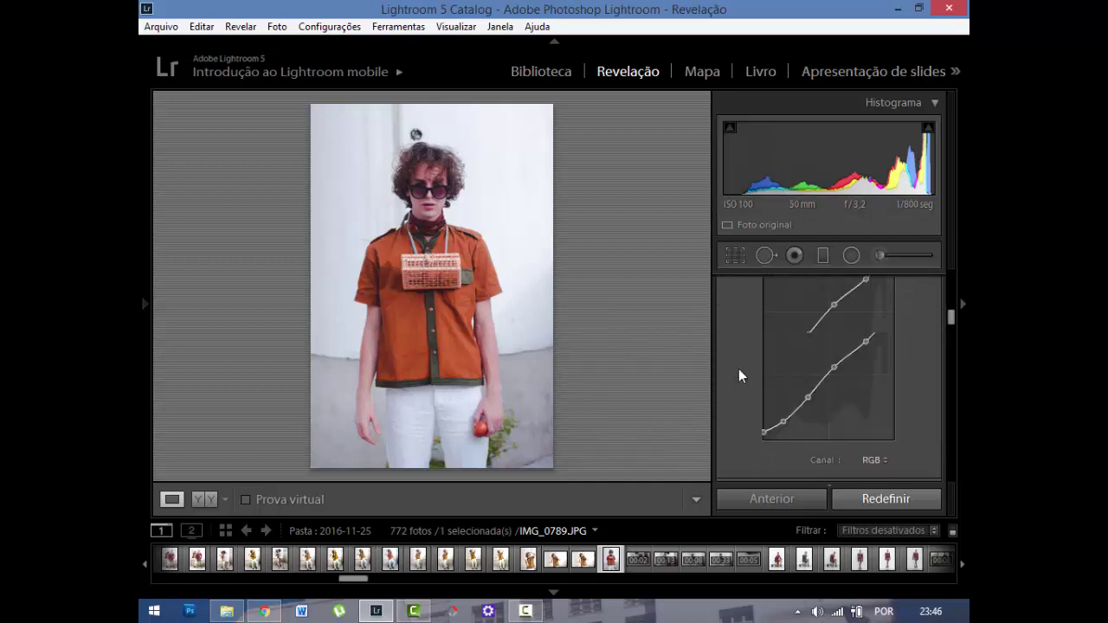
scroll(738, 369, up, 1)
scroll(739, 369, up, 5)
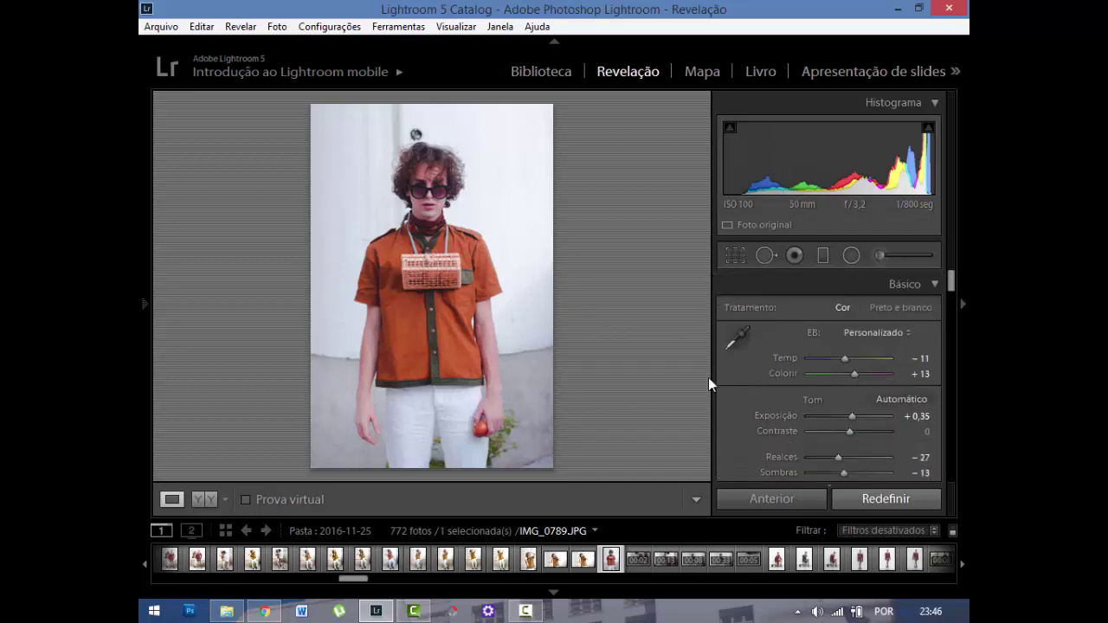
click(207, 500)
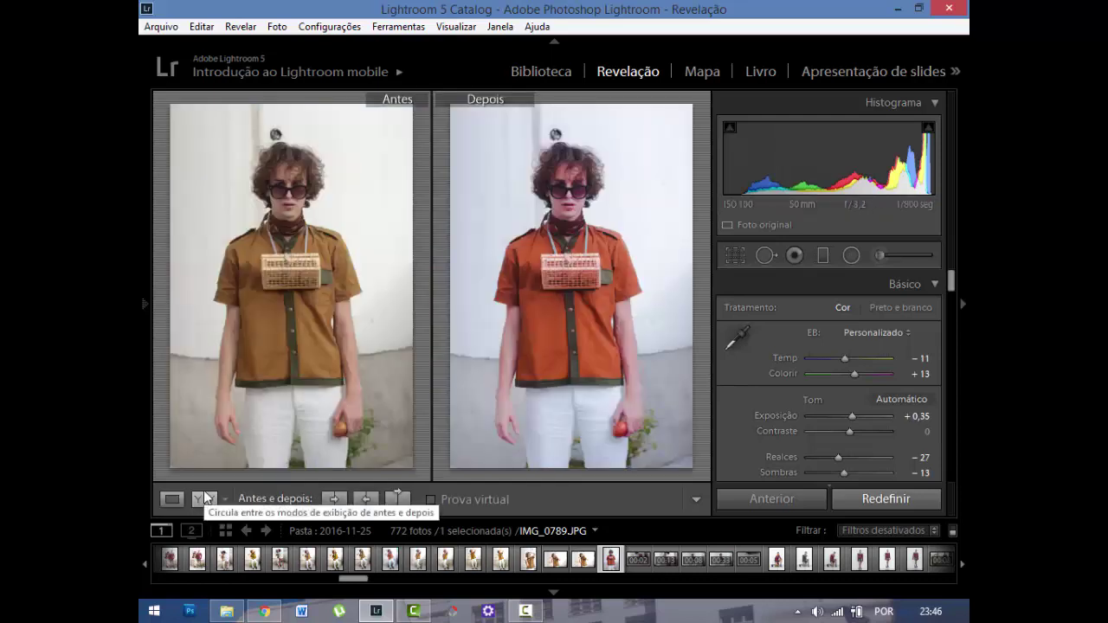